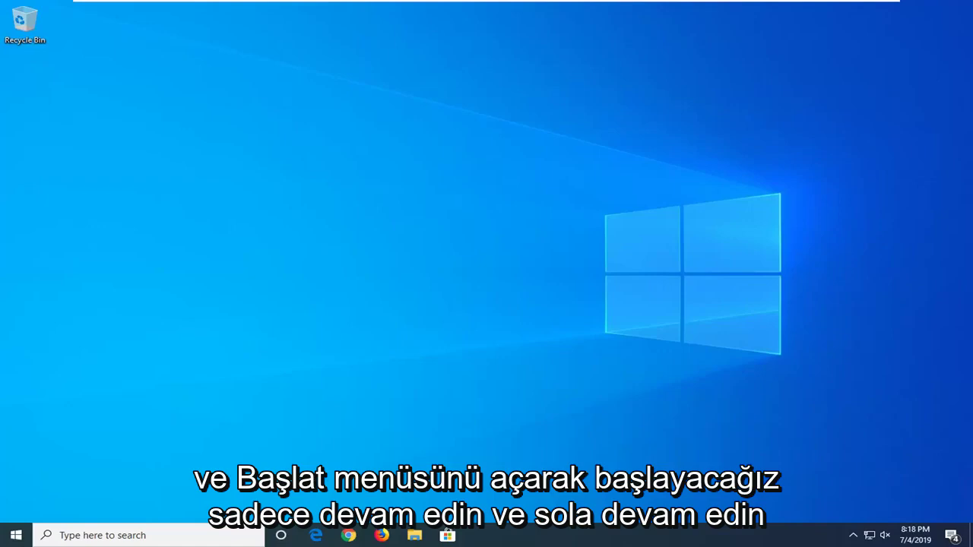
Launch the Run app from Start search and enter ms-settings:defaultapps.
left_click(16, 535)
type("run")
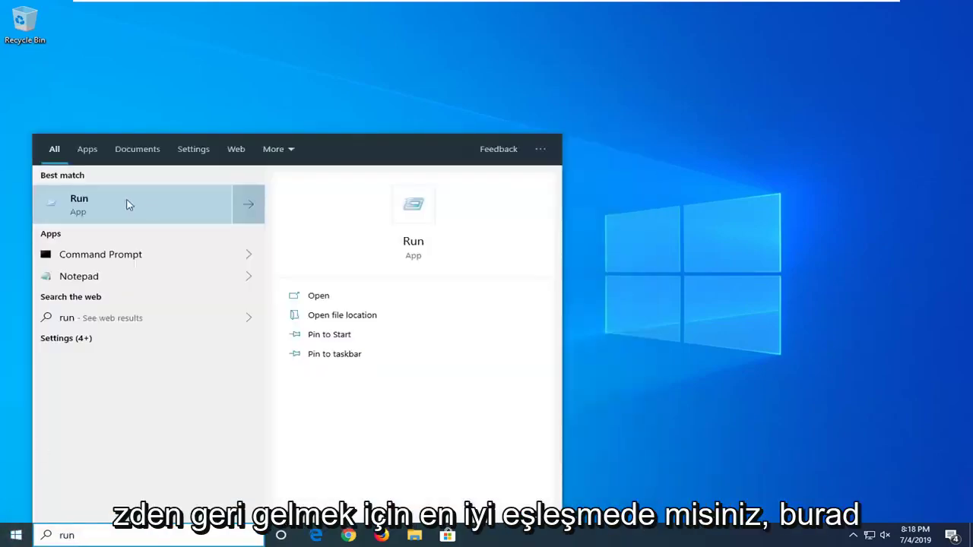
left_click(124, 207)
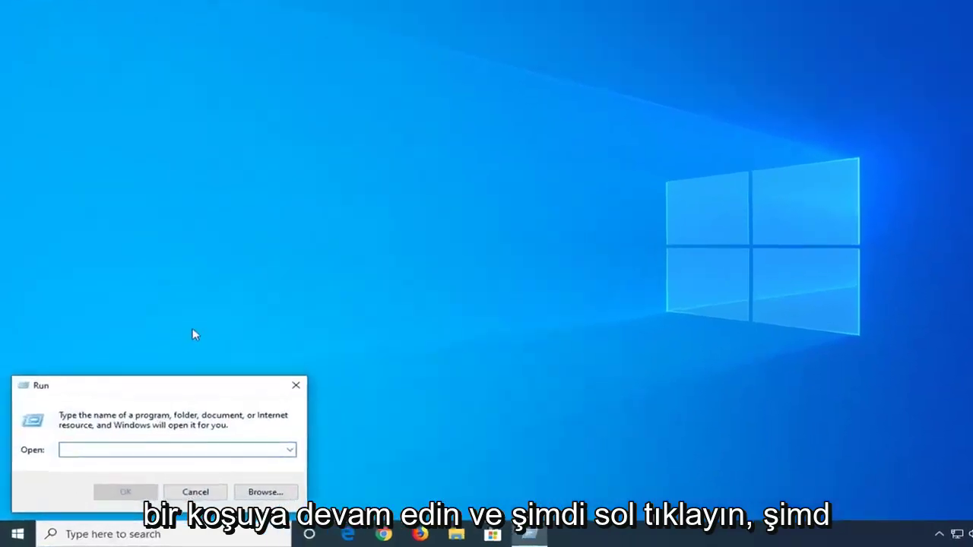
type("ms-settings:defaultapps")
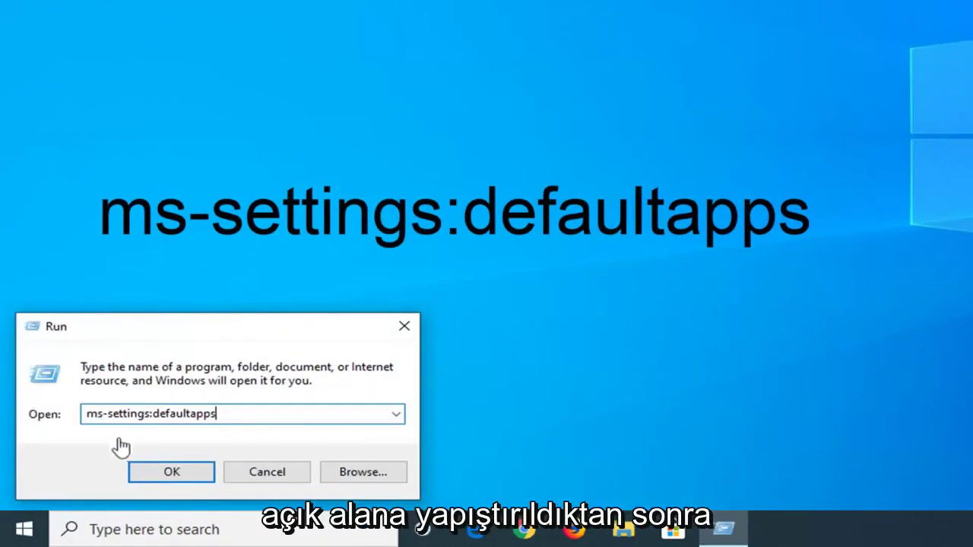
Launch the Default apps settings page and scroll to the links below Web browser.
left_click(171, 472)
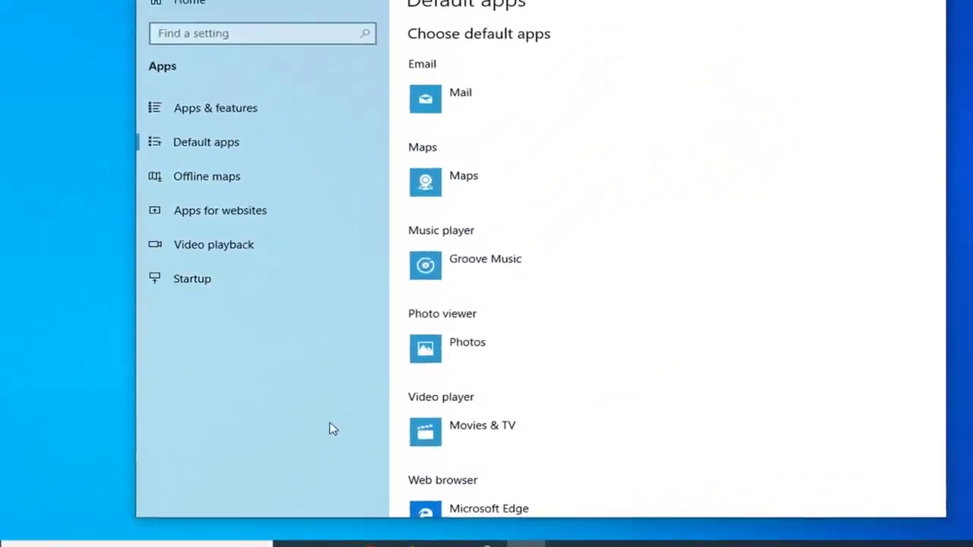
scroll(575, 203, "down", 5)
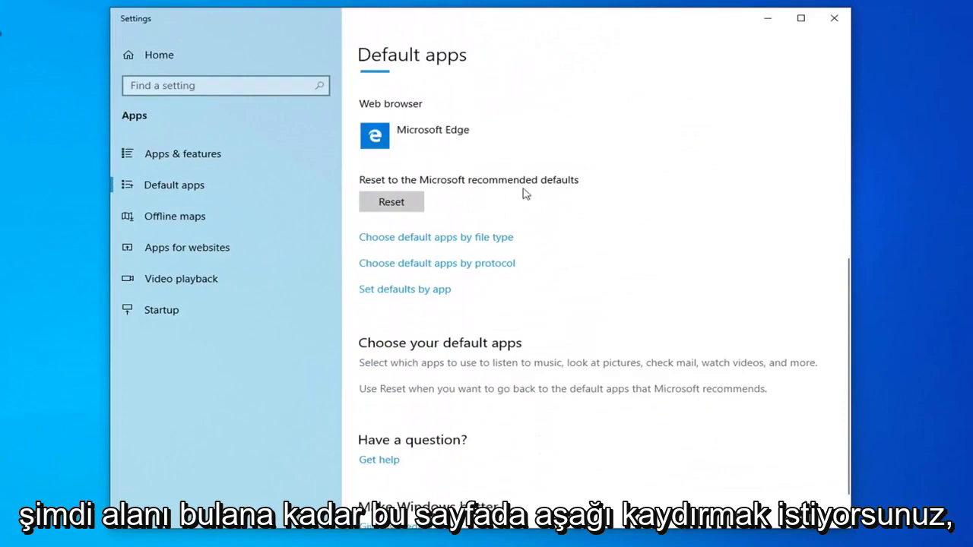
Open 'Choose default apps by file type' and scroll down until the .doc entry shows.
left_click(411, 238)
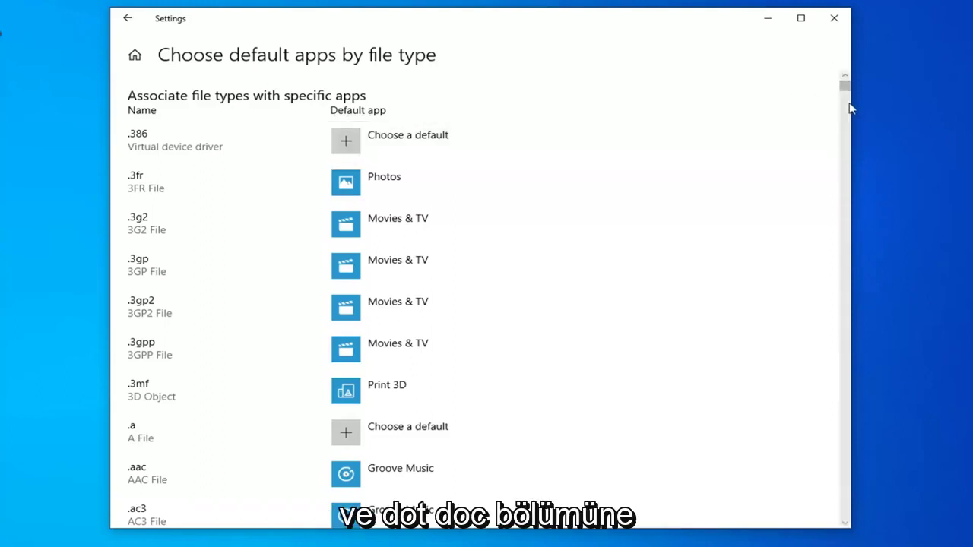
scroll(829, 133, "down", 3)
scroll(817, 152, "down", 20)
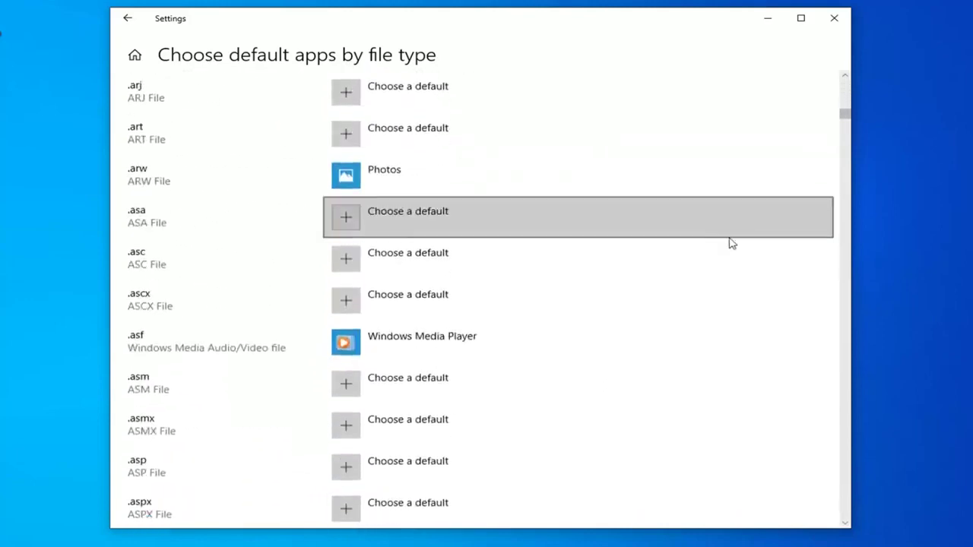
scroll(749, 255, "down", 15)
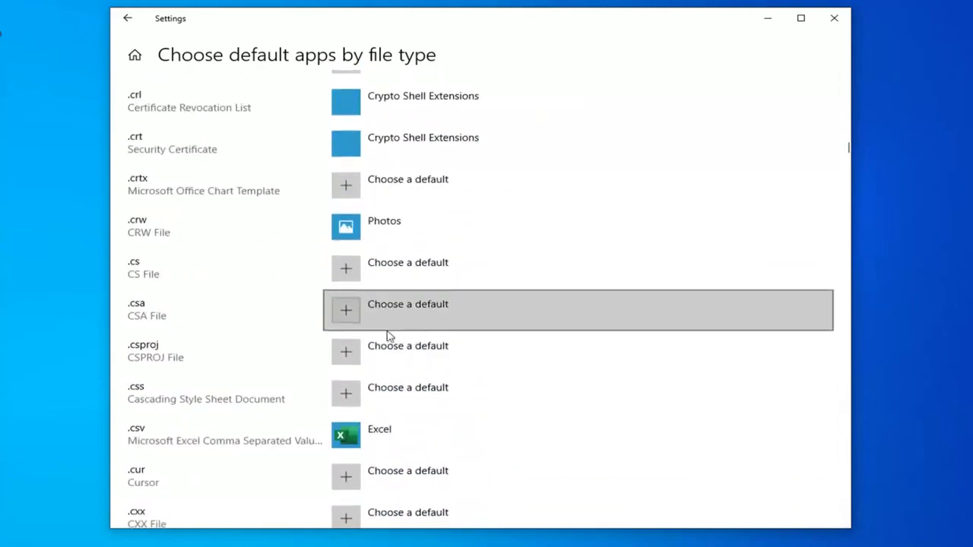
scroll(205, 326, "down", 1)
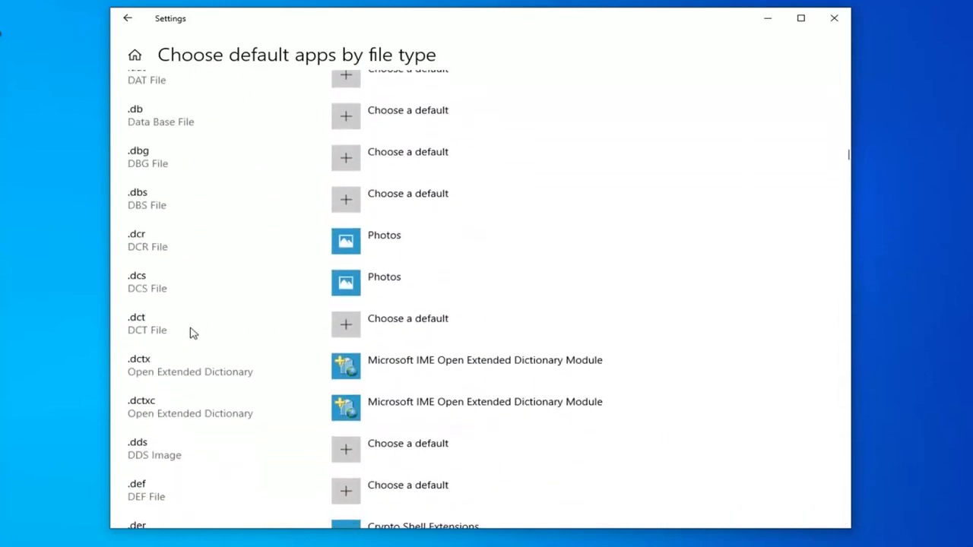
scroll(194, 327, "down", 9)
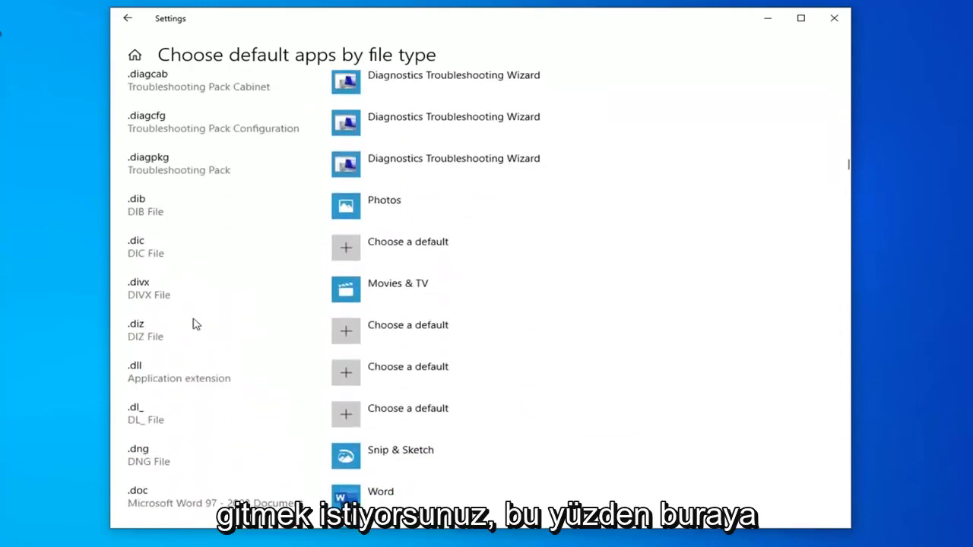
scroll(192, 324, "down", 4)
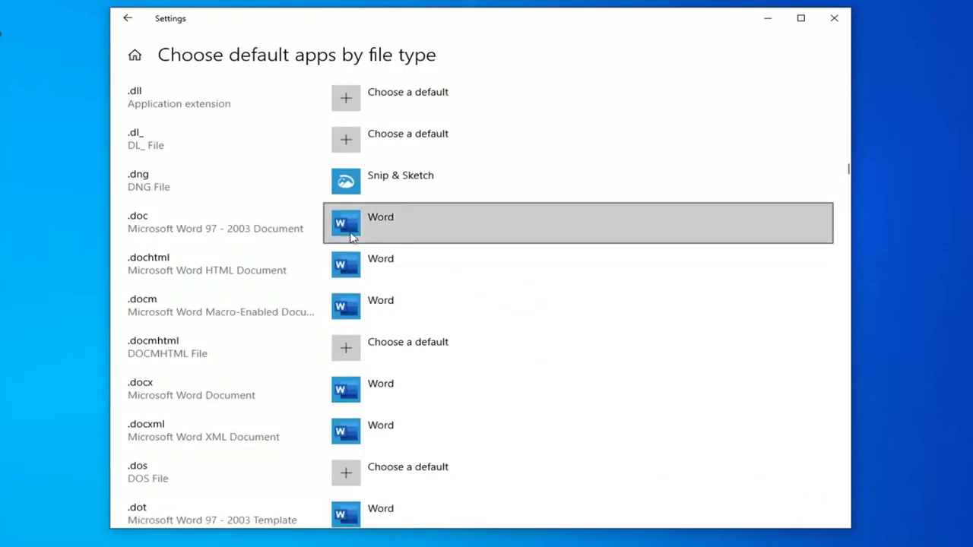
Inspect the app choices for .doc, .dochtml and .docm without changing anything.
left_click(399, 226)
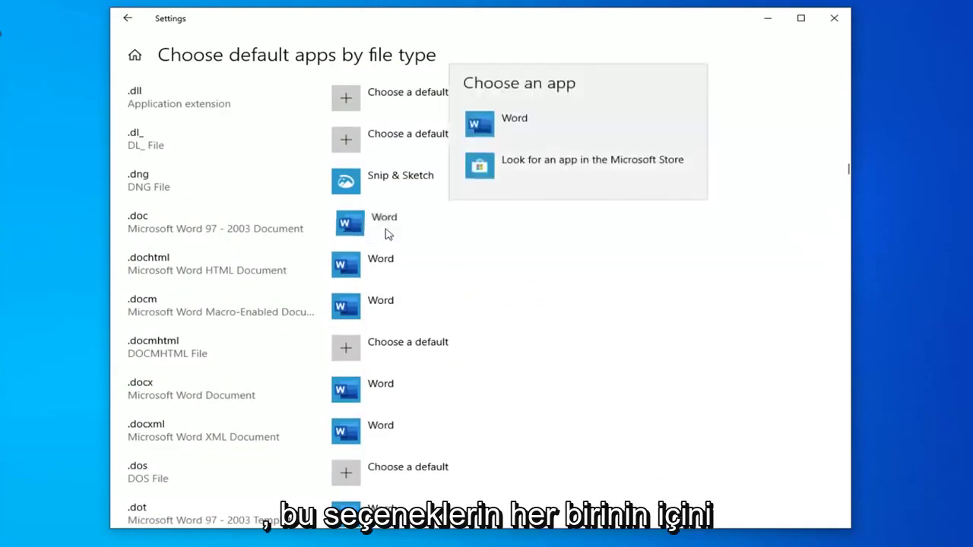
left_click(411, 266)
left_click(413, 262)
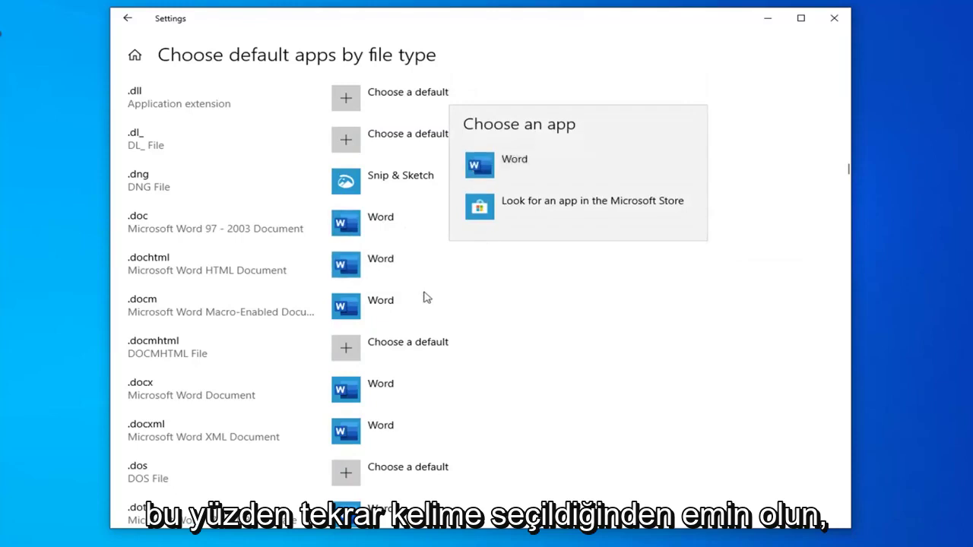
left_click(388, 302)
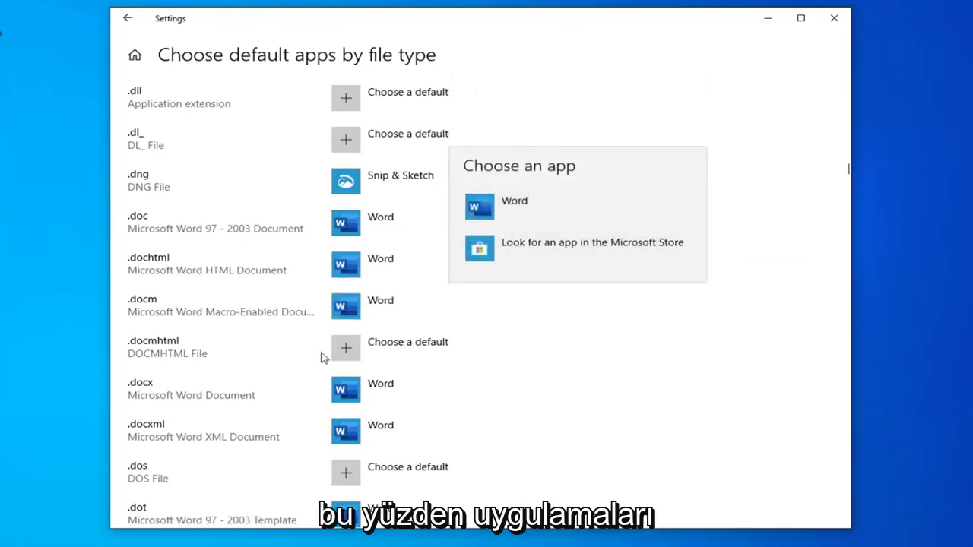
left_click(389, 308)
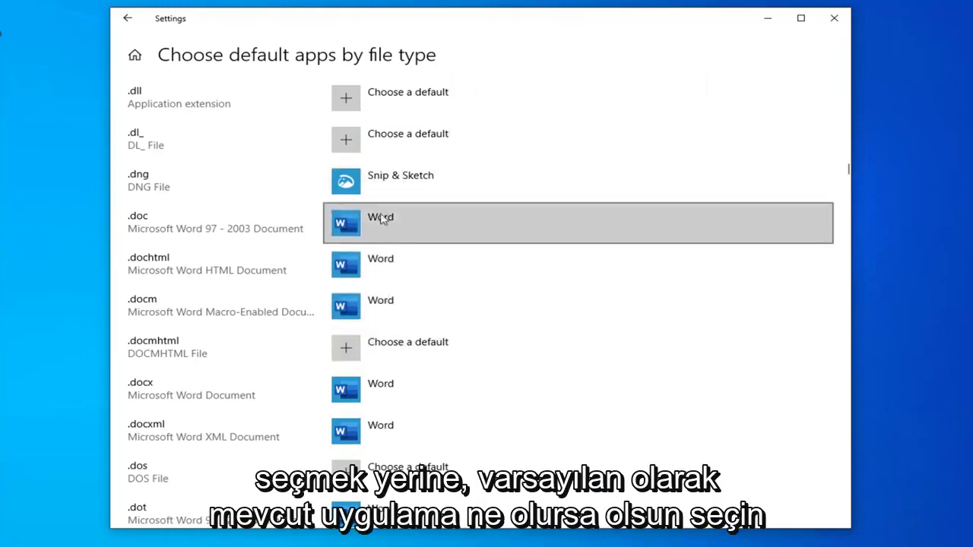
Keep Word as the .dochtml default and check the nearby .docx rows also use Word.
left_click(390, 280)
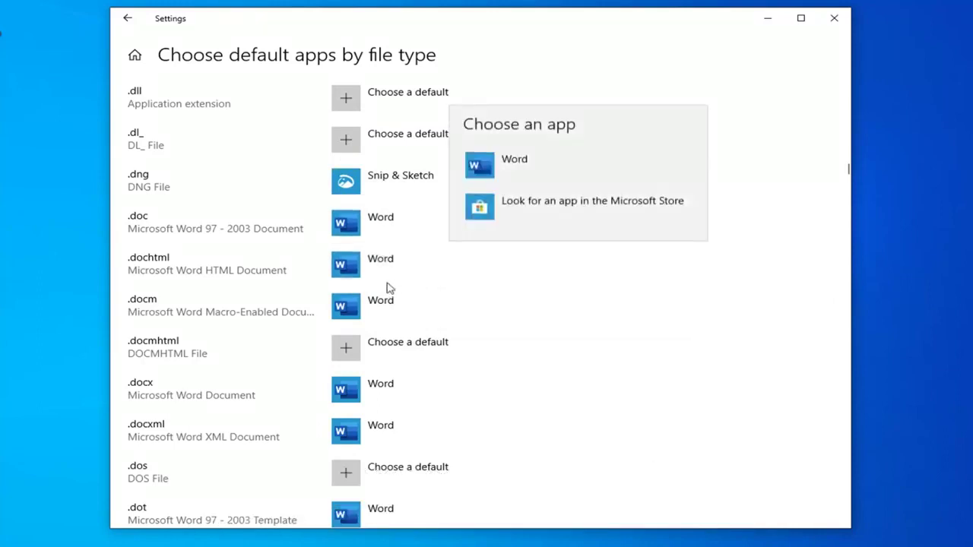
left_click(487, 169)
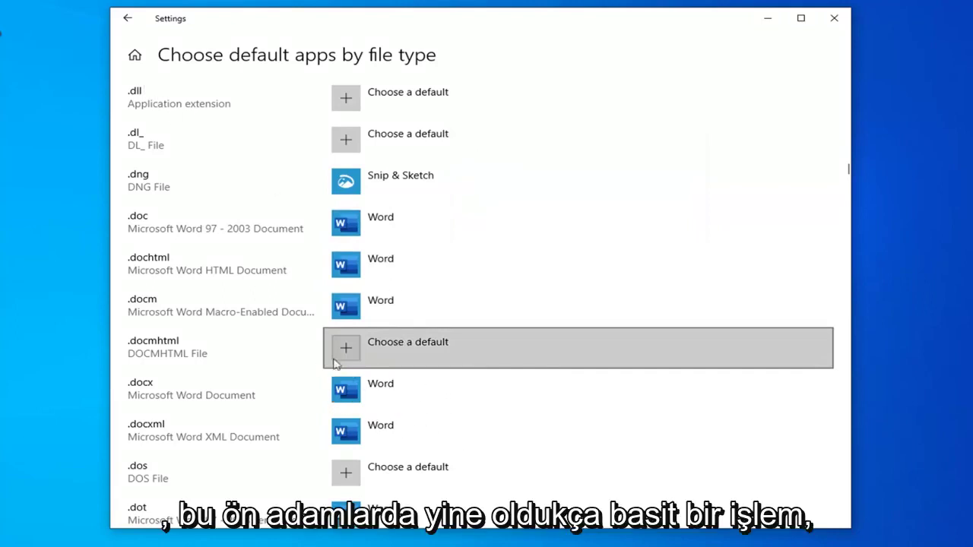
scroll(338, 357, "down", 3)
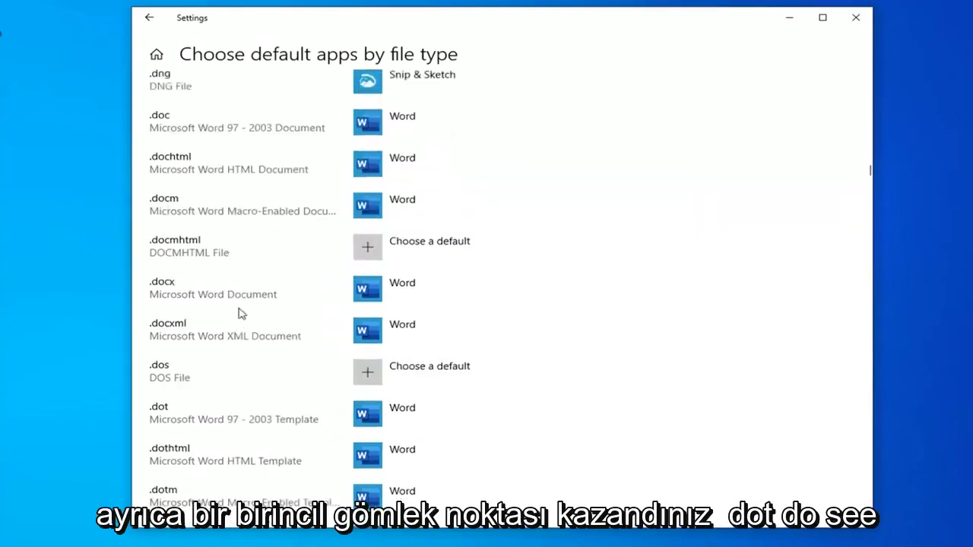
scroll(238, 310, "up", 3)
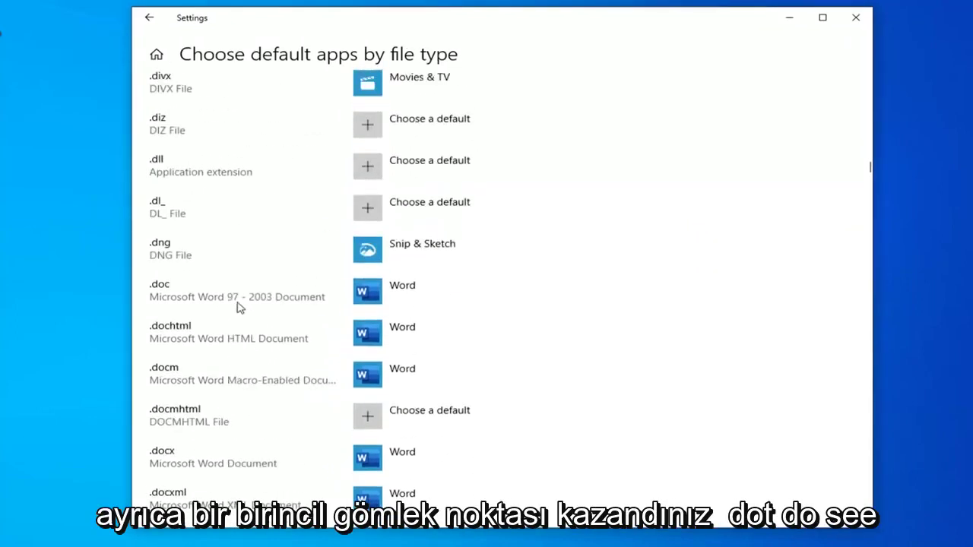
scroll(285, 374, "down", 2)
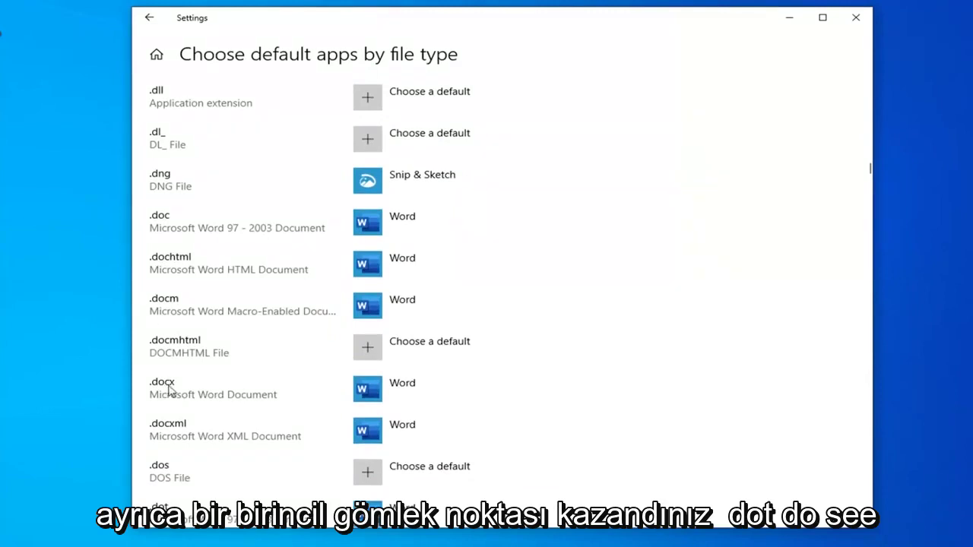
scroll(263, 391, "down", 5)
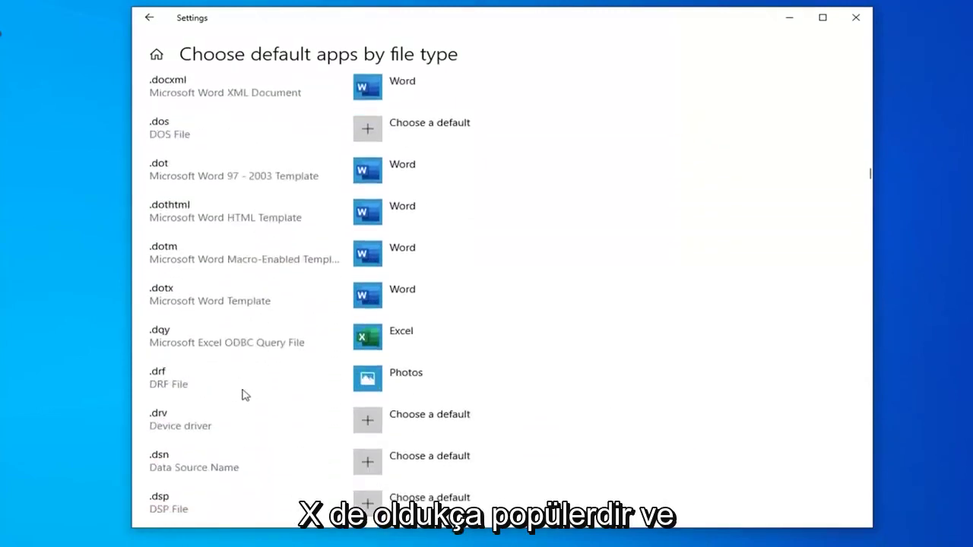
scroll(244, 394, "up", 5)
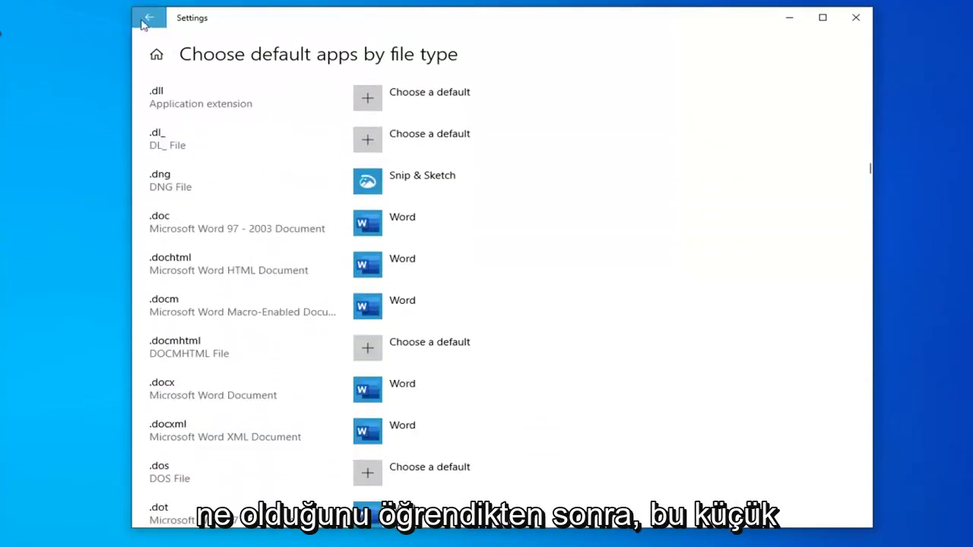
Return to the main Default apps page and scroll down to its bottom links.
left_click(149, 25)
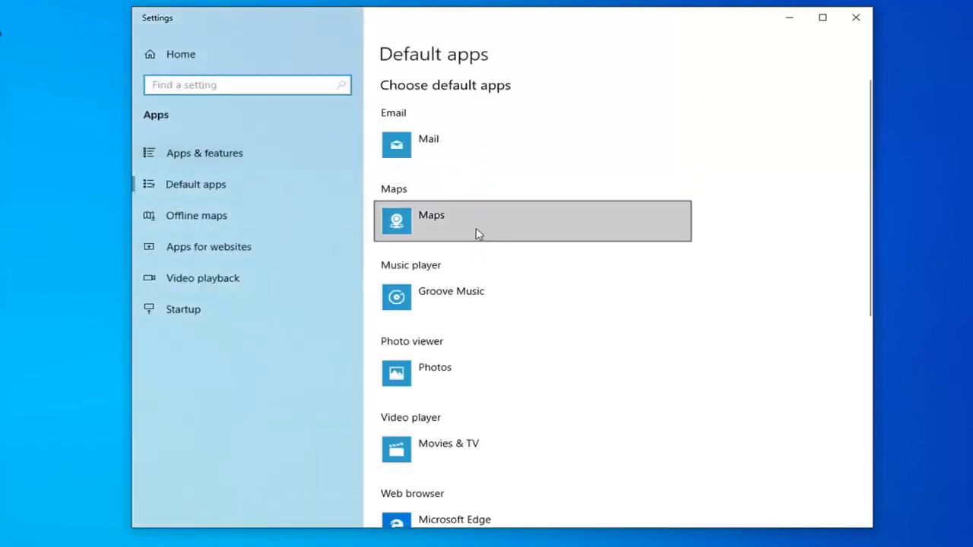
scroll(547, 304, "down", 2)
scroll(552, 289, "down", 1)
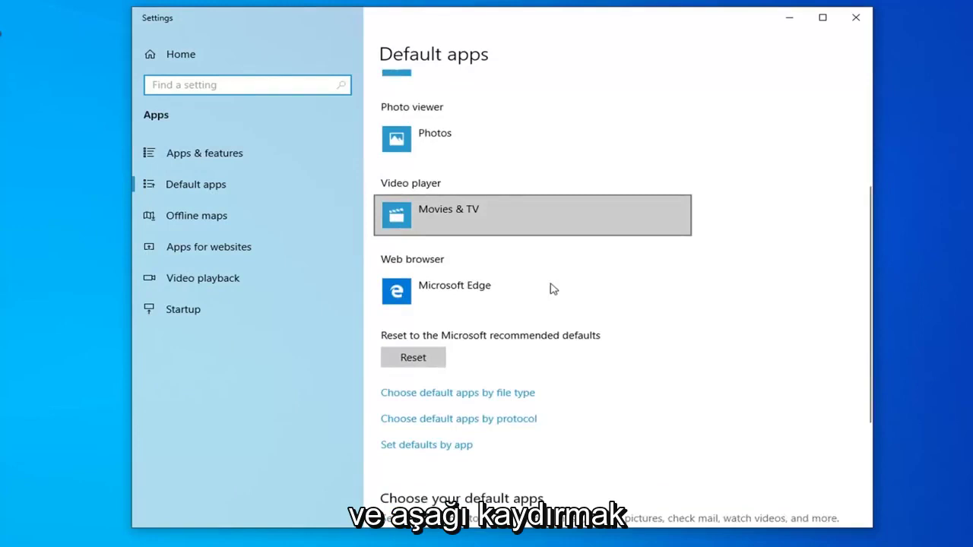
scroll(553, 289, "down", 2)
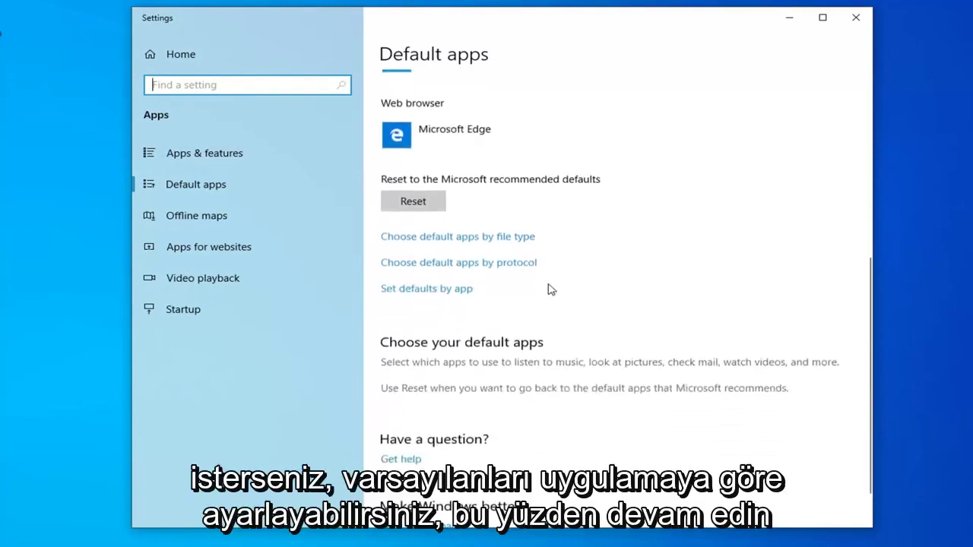
Open 'Set defaults by app' and scroll the installed apps list down to Word.
left_click(439, 295)
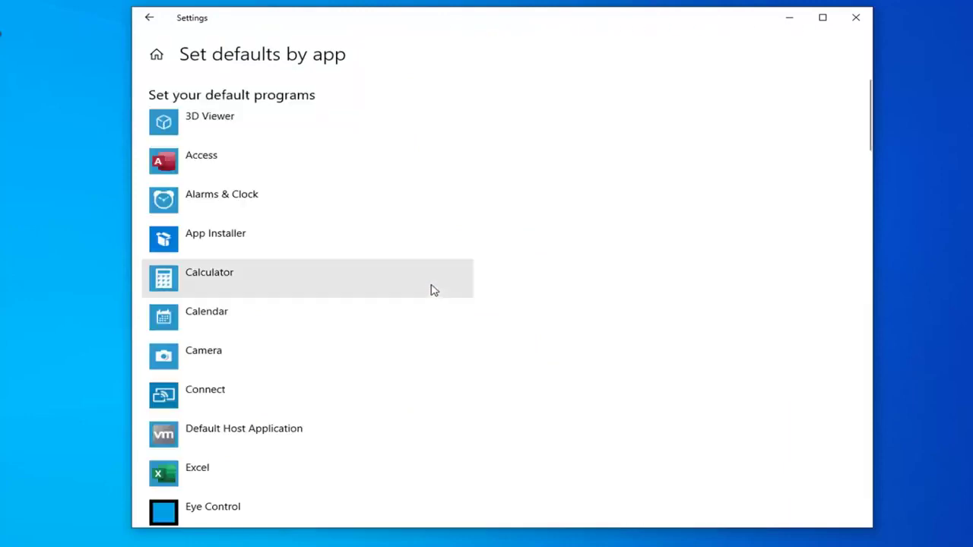
scroll(434, 311, "down", 5)
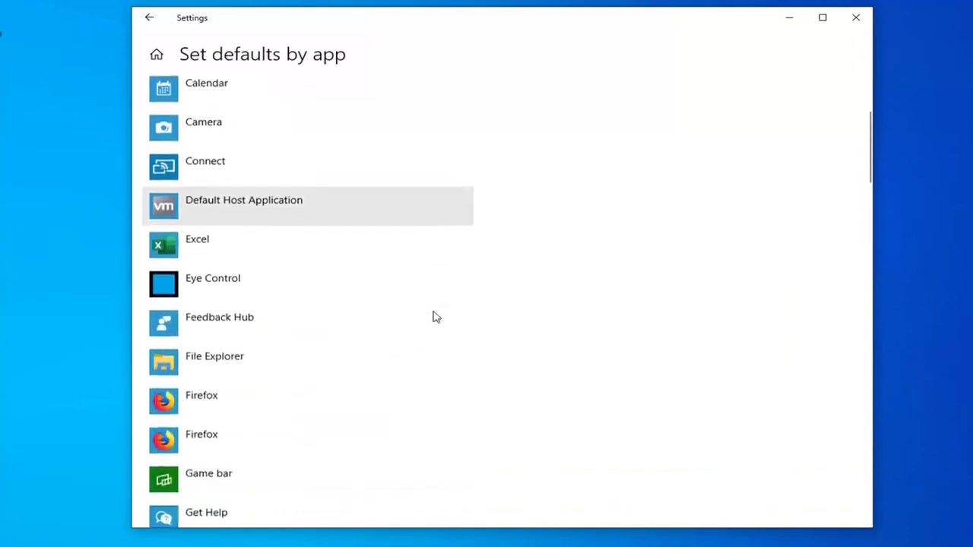
scroll(434, 317, "down", 5)
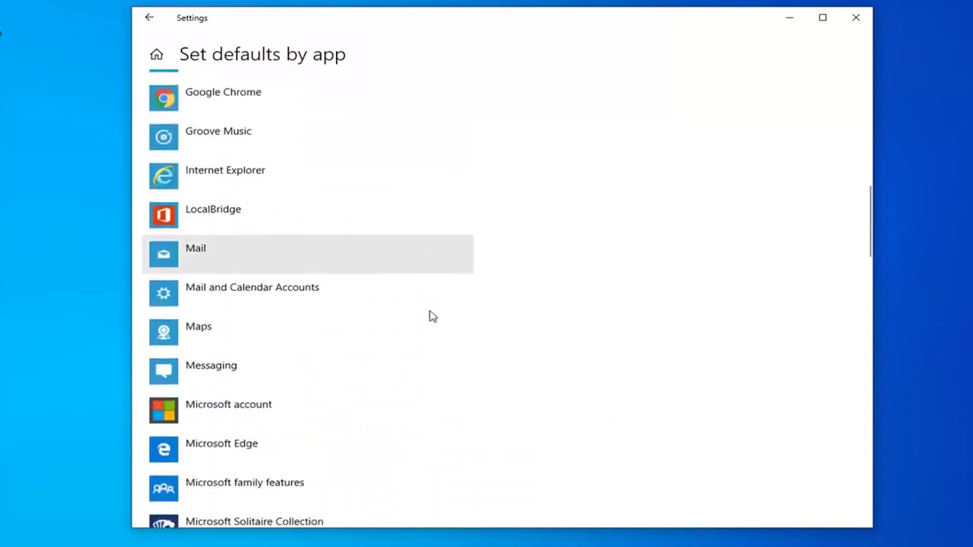
scroll(432, 316, "down", 2)
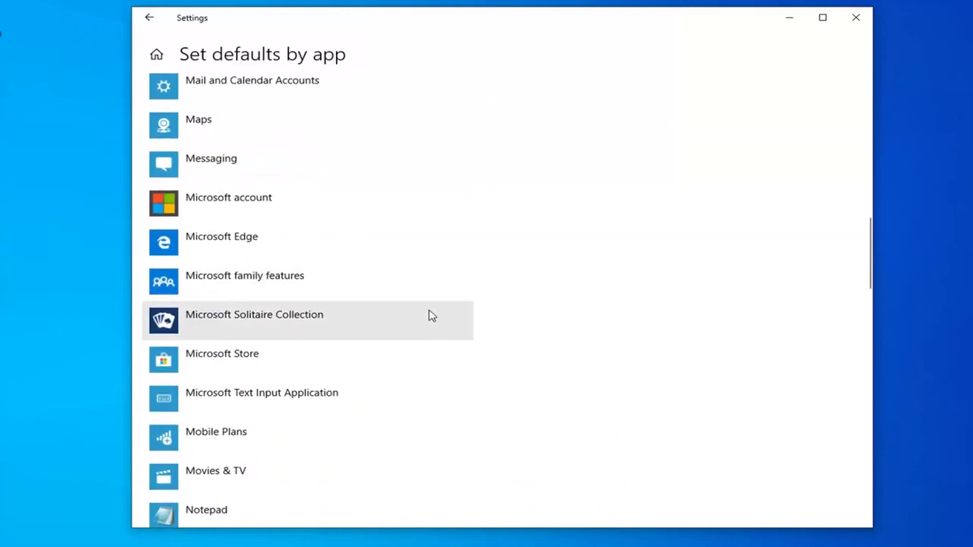
scroll(431, 315, "down", 1)
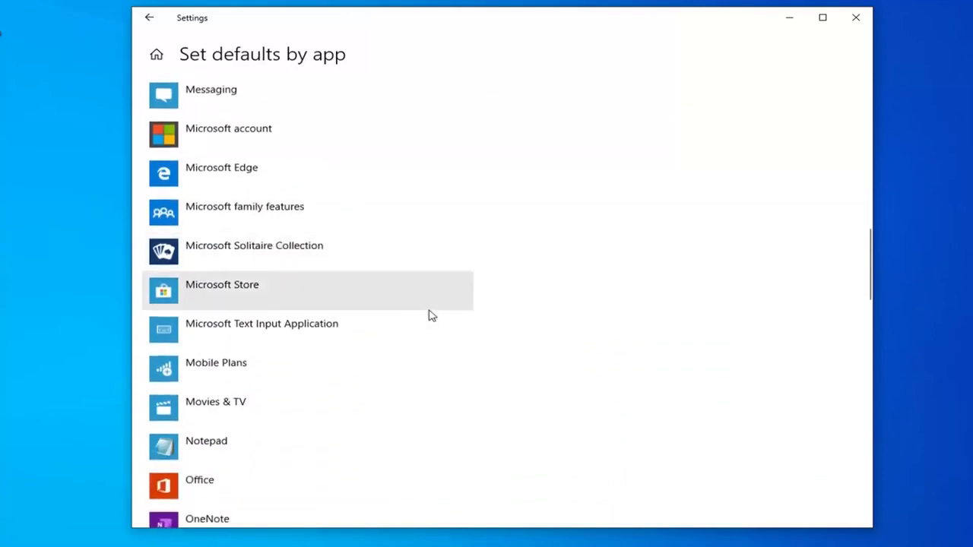
scroll(431, 316, "down", 5)
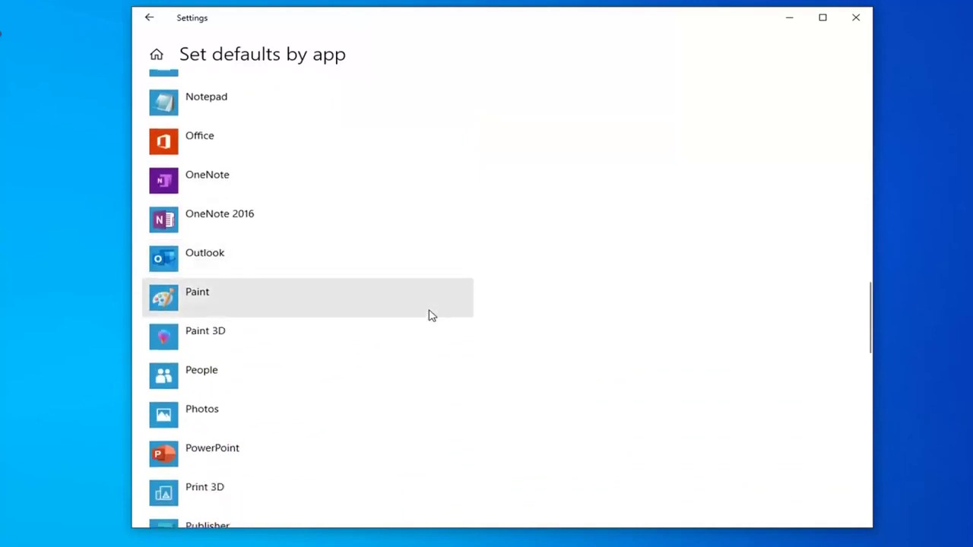
scroll(432, 315, "down", 6)
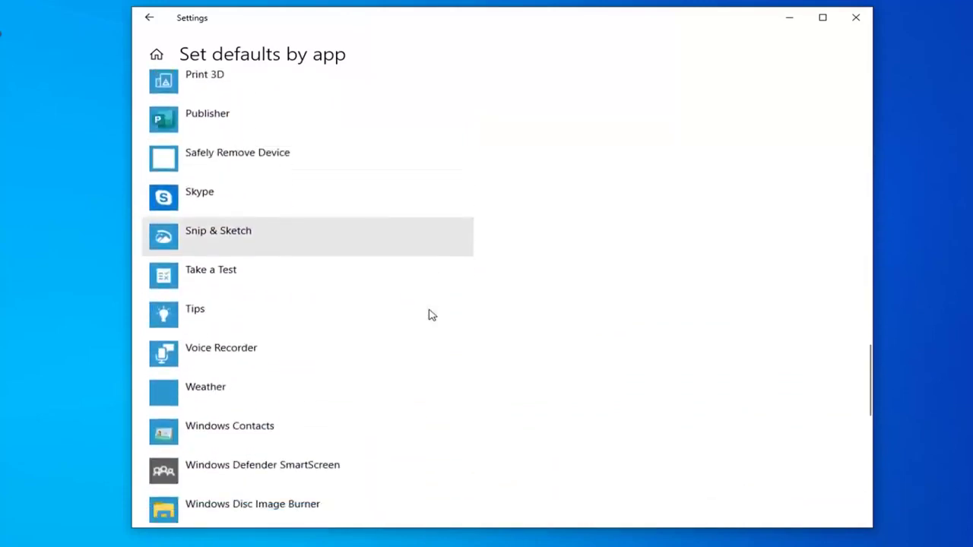
scroll(431, 316, "down", 2)
scroll(431, 316, "down", 4)
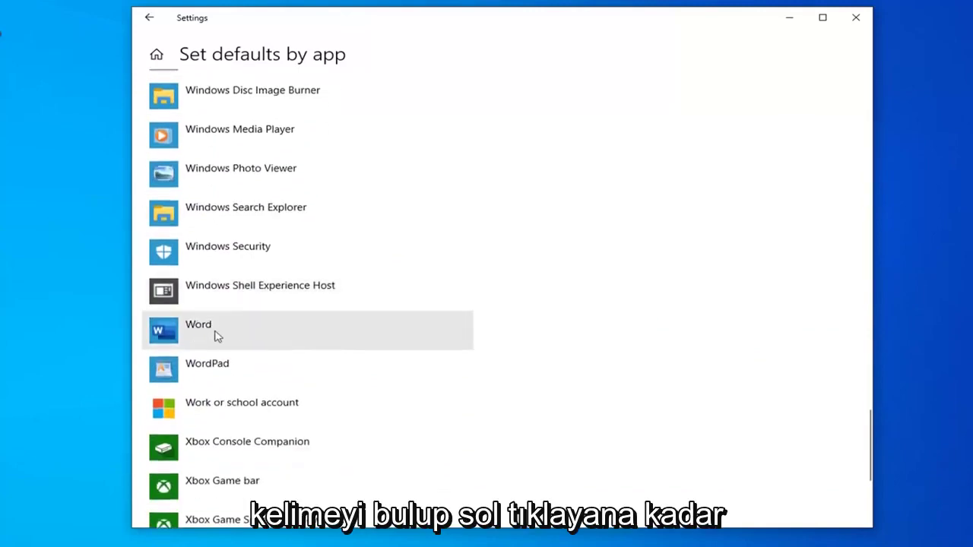
Review Word's file type and protocol associations under Manage, then go back and close Settings.
left_click(243, 331)
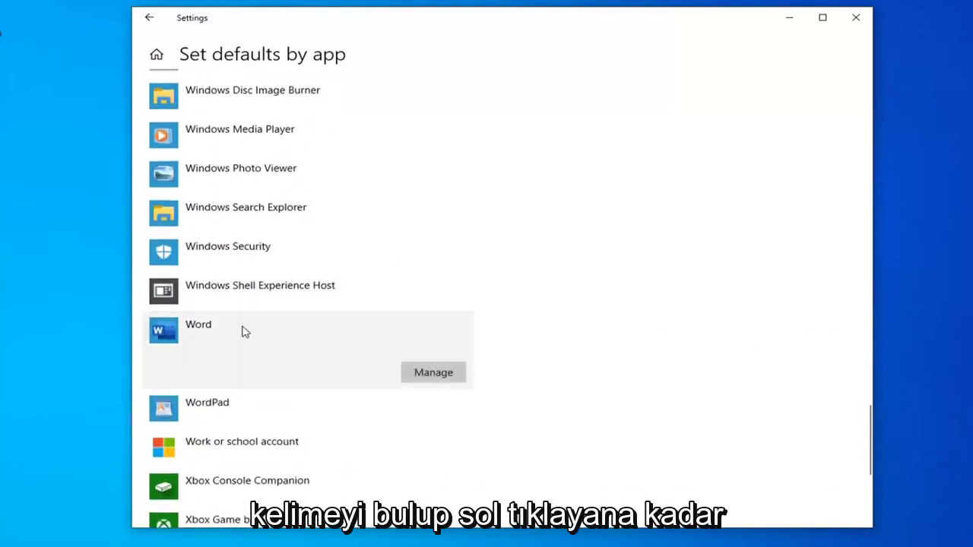
left_click(433, 373)
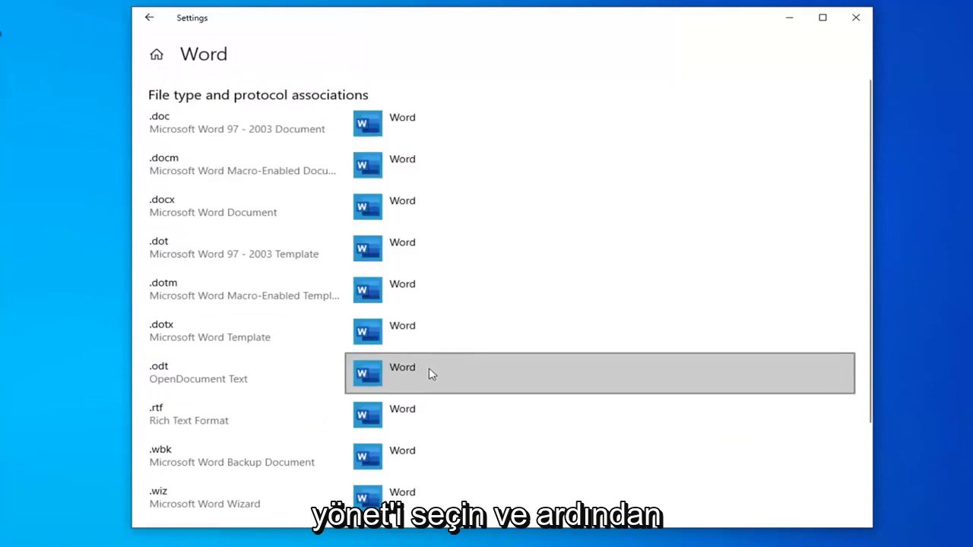
scroll(463, 373, "down", 3)
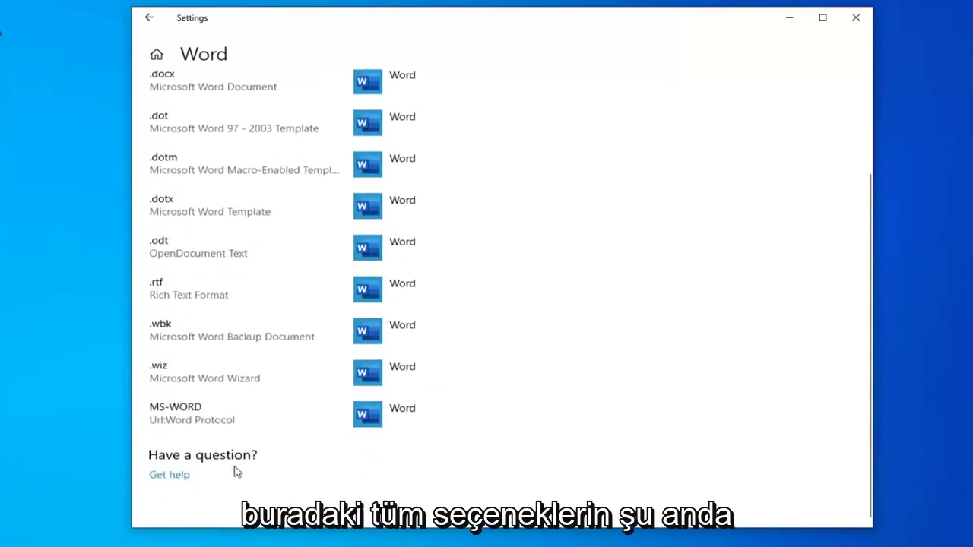
scroll(501, 243, "up", 3)
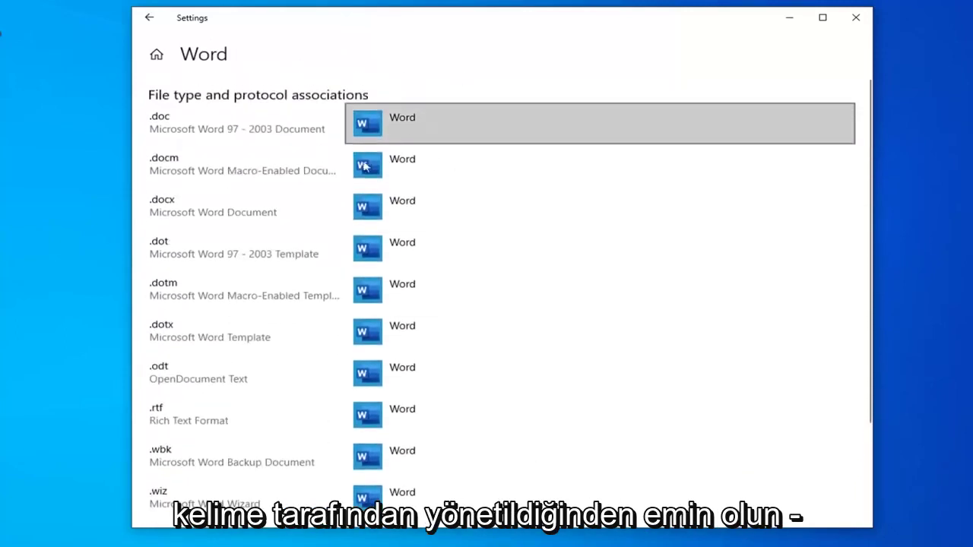
scroll(532, 304, "down", 3)
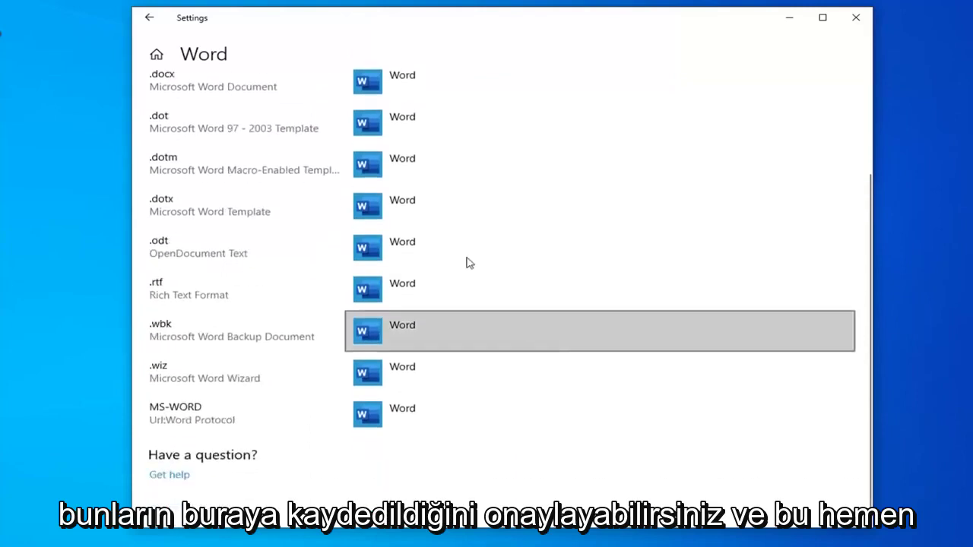
left_click(161, 21)
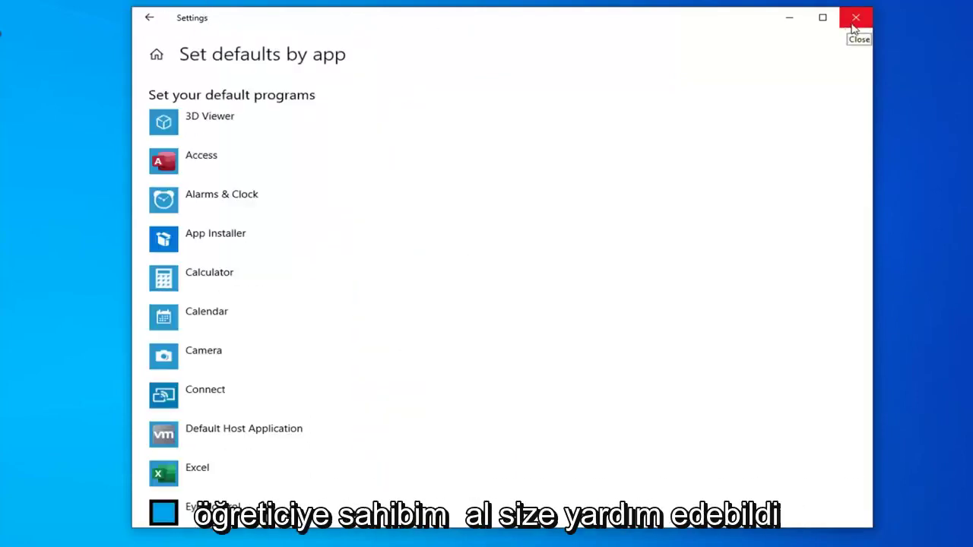
left_click(854, 27)
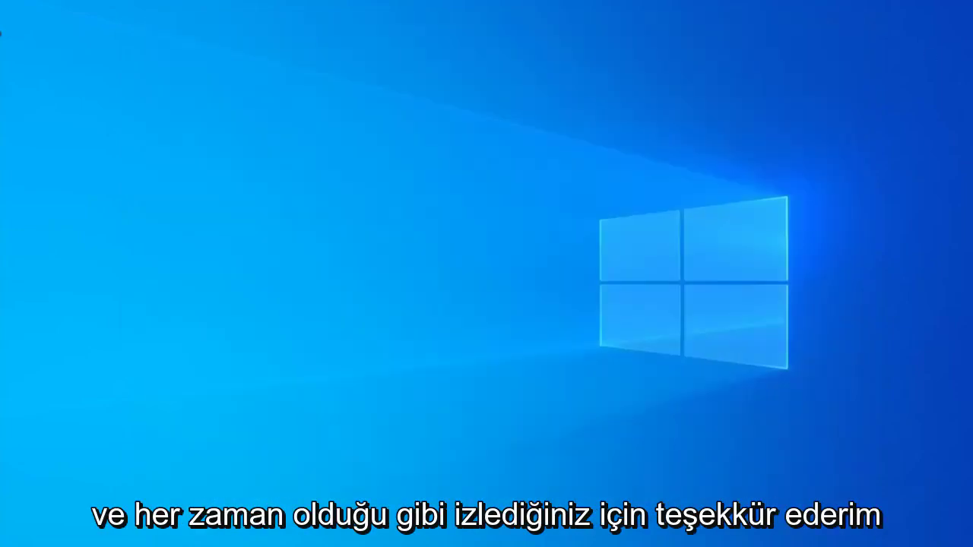